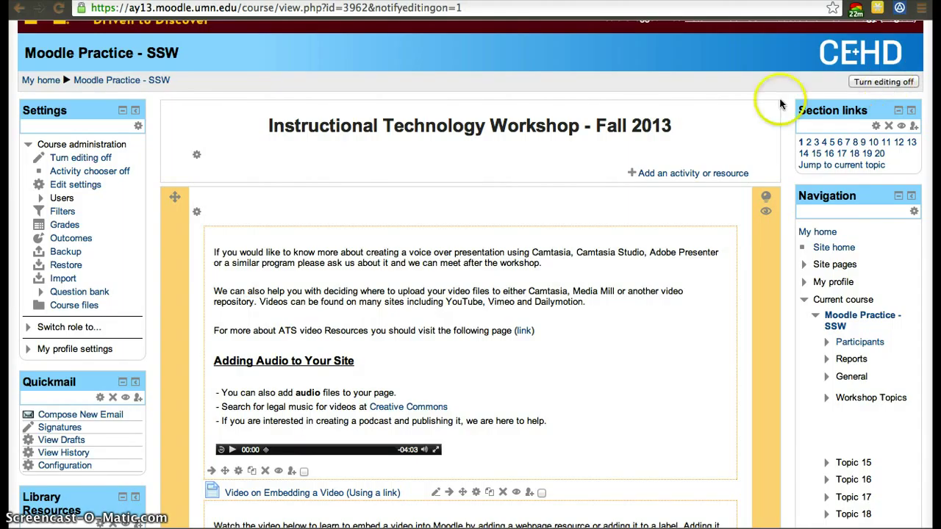
# Add a new Assignment activity to the course section above Workshop Topics.
pyautogui.scroll(-7, 344, 351)
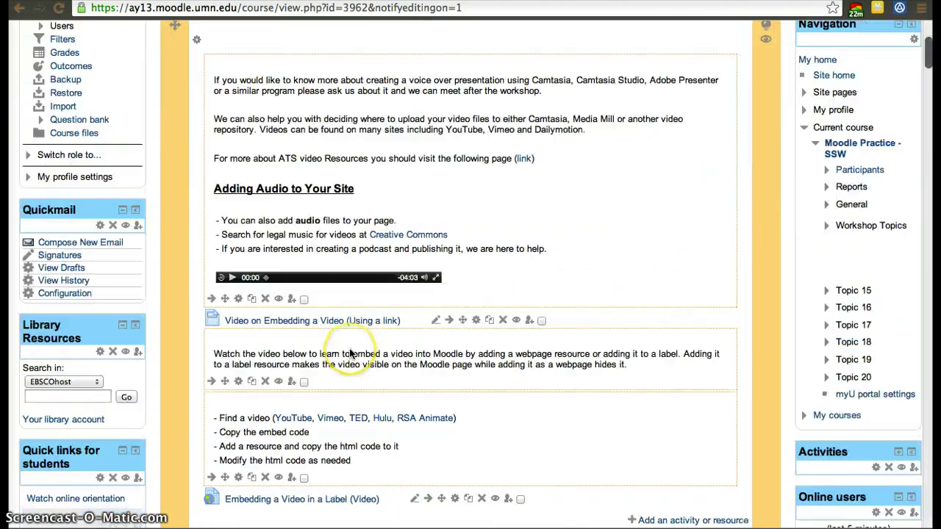
pyautogui.scroll(3, 357, 353)
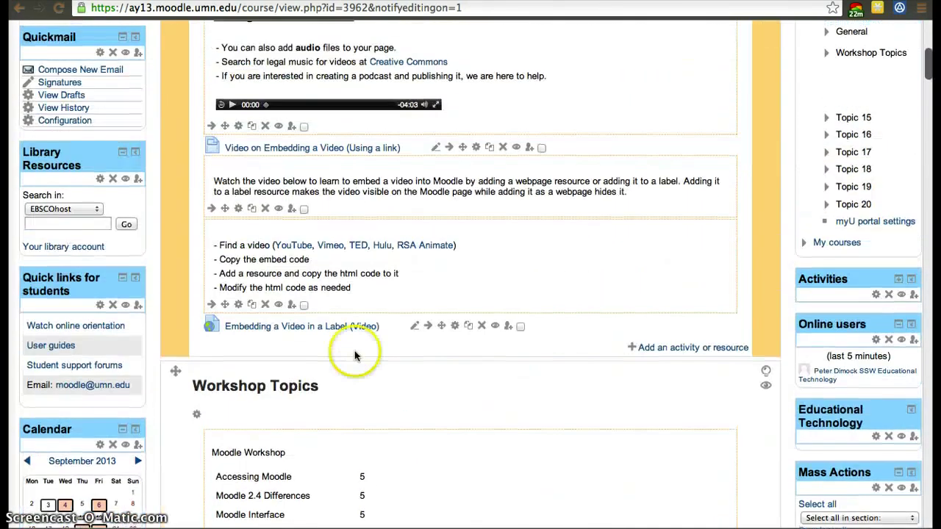
pyautogui.click(694, 347)
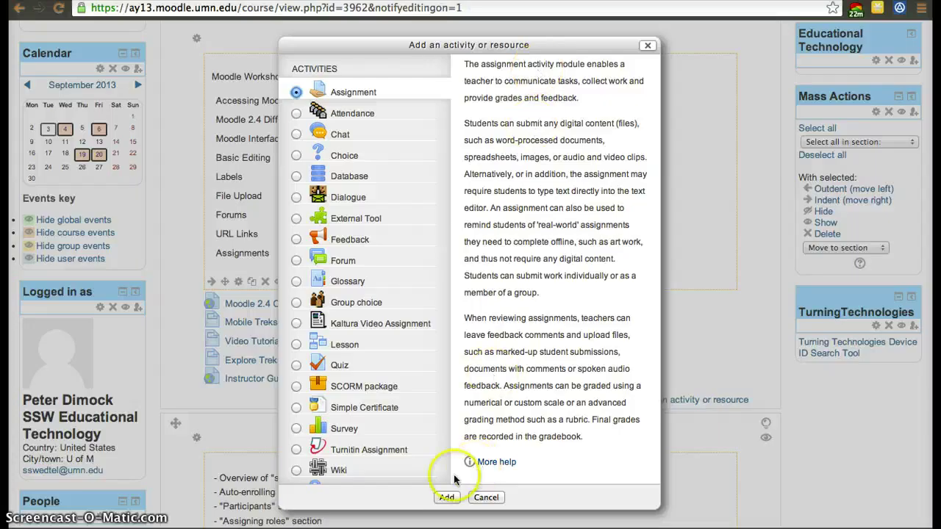
pyautogui.click(446, 499)
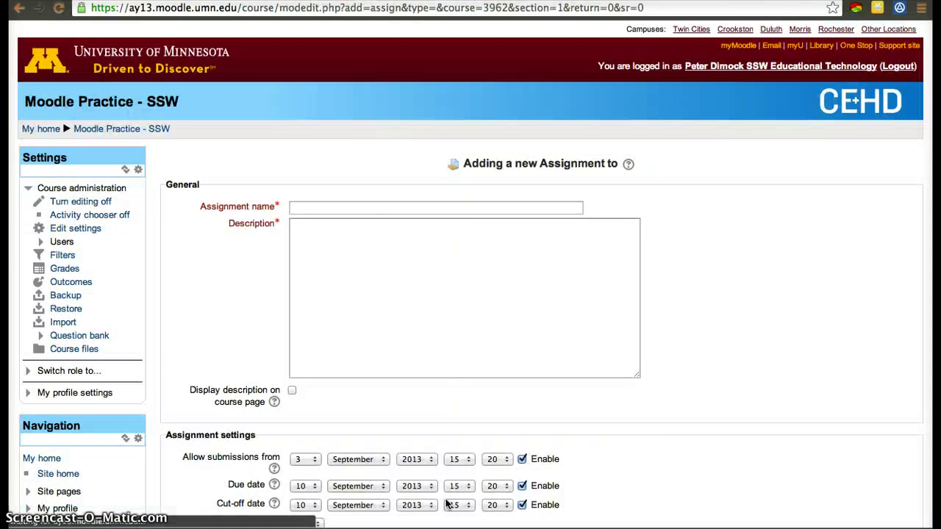
# Name the assignment "Submit Paper", enter "Add Description" as its description and enable displaying the description on the course page.
pyautogui.click(371, 206)
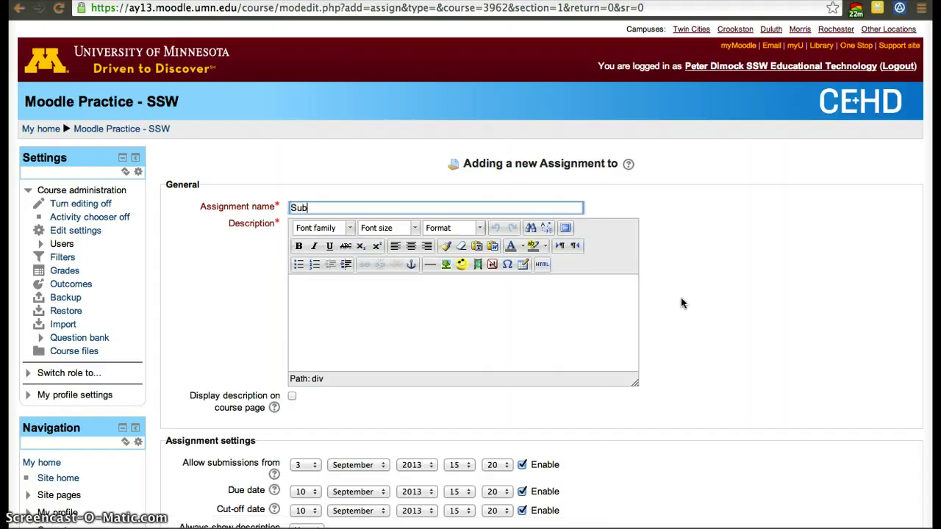
pyautogui.click(522, 345)
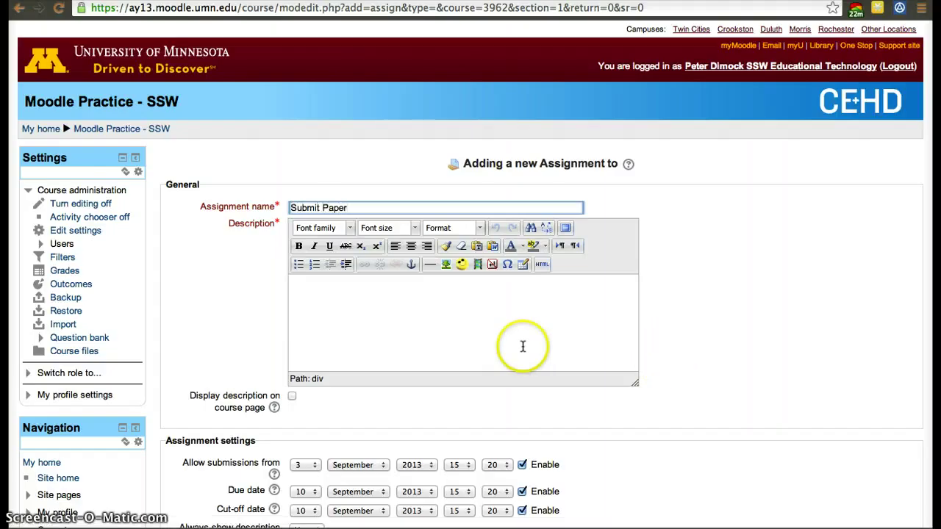
pyautogui.click(353, 315)
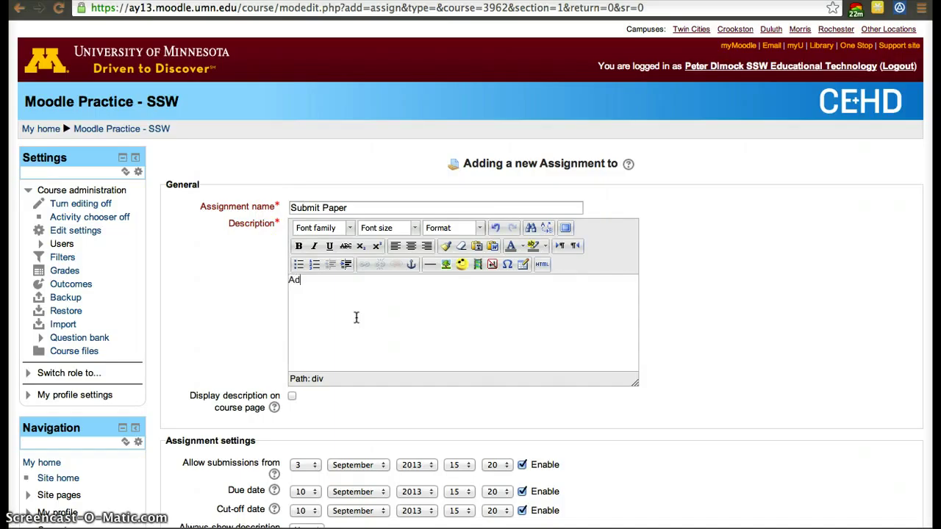
pyautogui.write('Add Description')
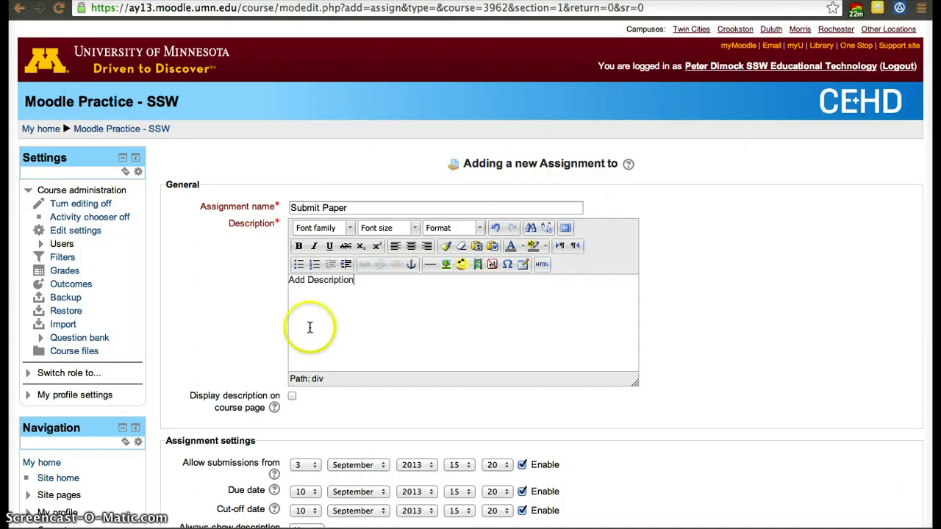
pyautogui.click(291, 397)
# In the assignment settings, require students both to click the submit button and to accept the submission statement.
pyautogui.scroll(-5, 450, 432)
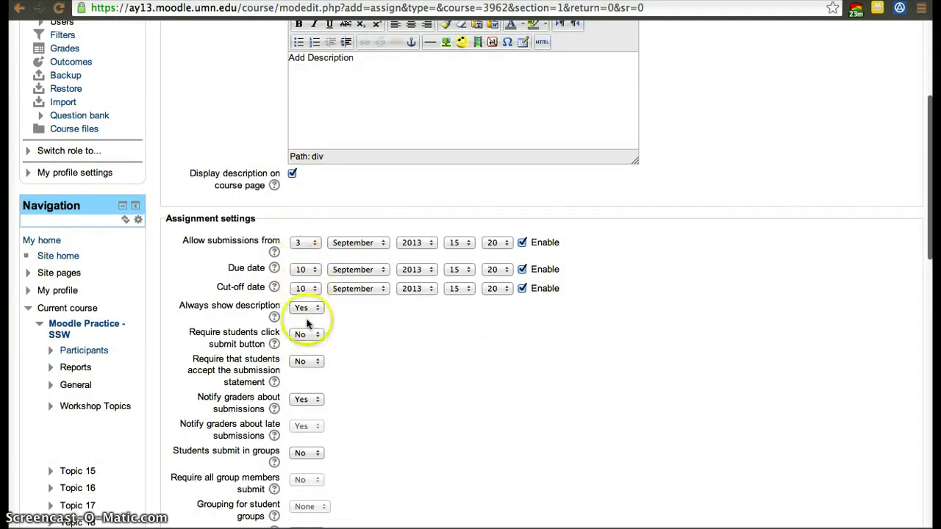
pyautogui.click(310, 338)
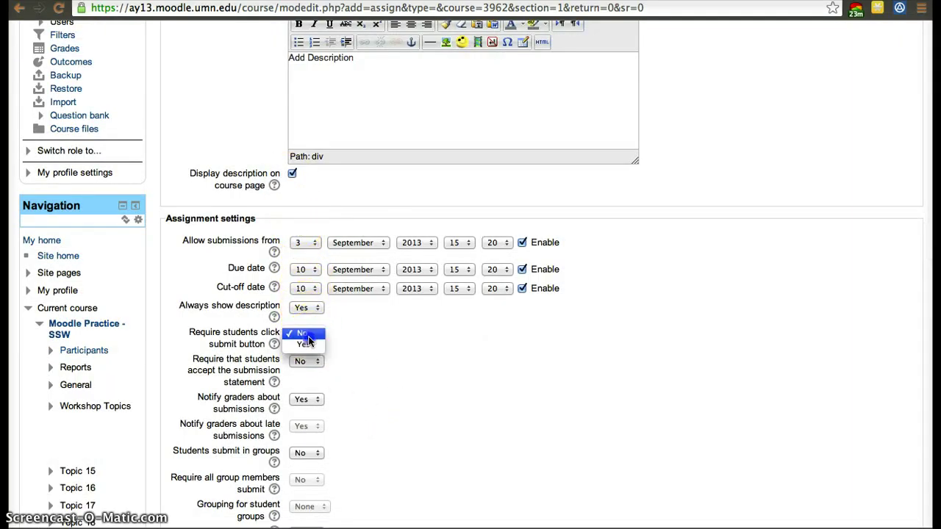
pyautogui.click(310, 346)
pyautogui.click(304, 362)
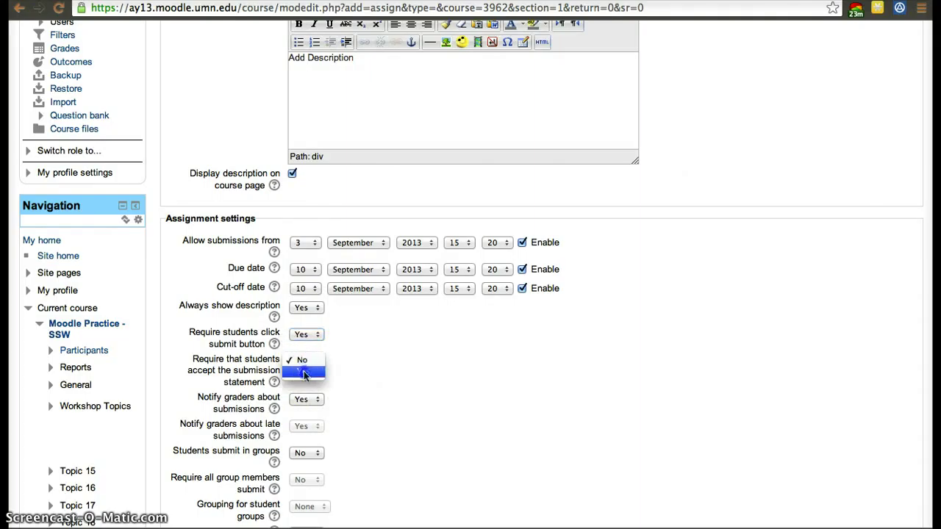
pyautogui.click(304, 374)
# Check the online text submission options and read the help for students submitting in groups.
pyautogui.scroll(-3, 373, 463)
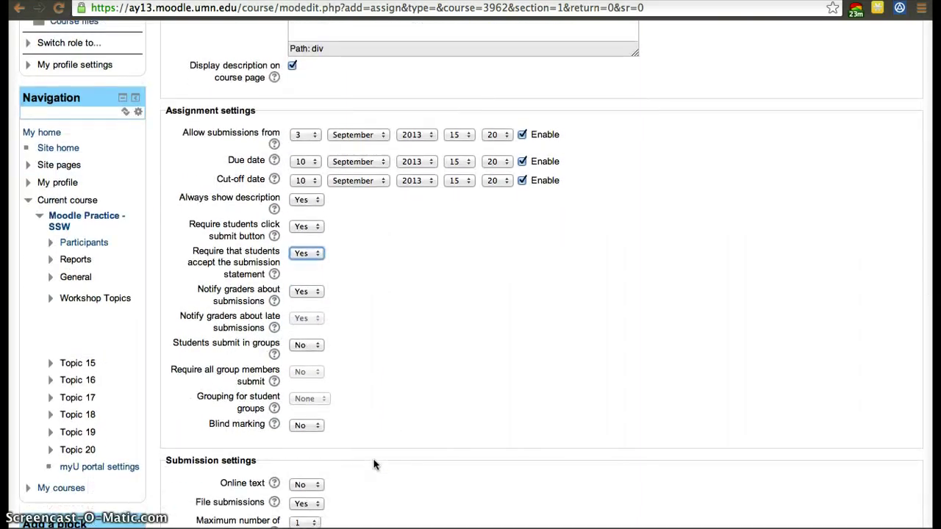
pyautogui.scroll(-3, 309, 294)
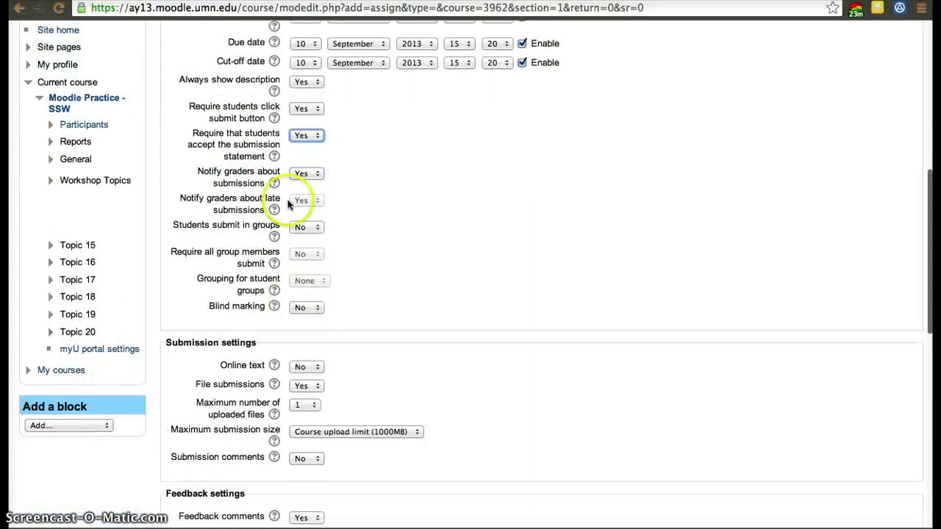
pyautogui.click(302, 367)
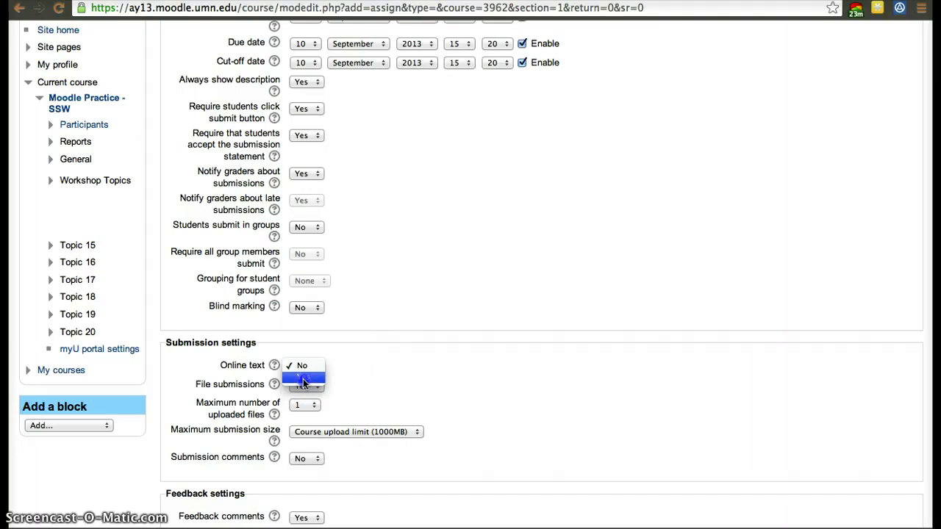
pyautogui.click(377, 348)
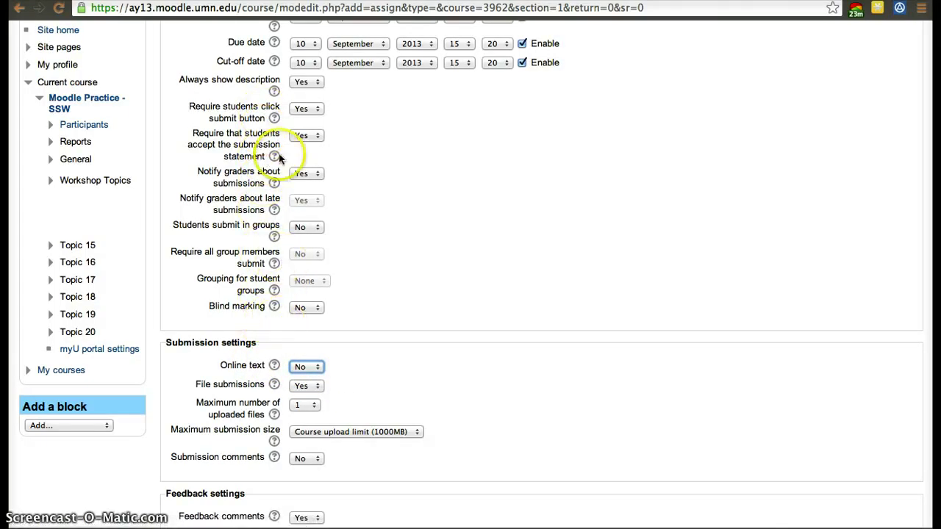
pyautogui.click(274, 236)
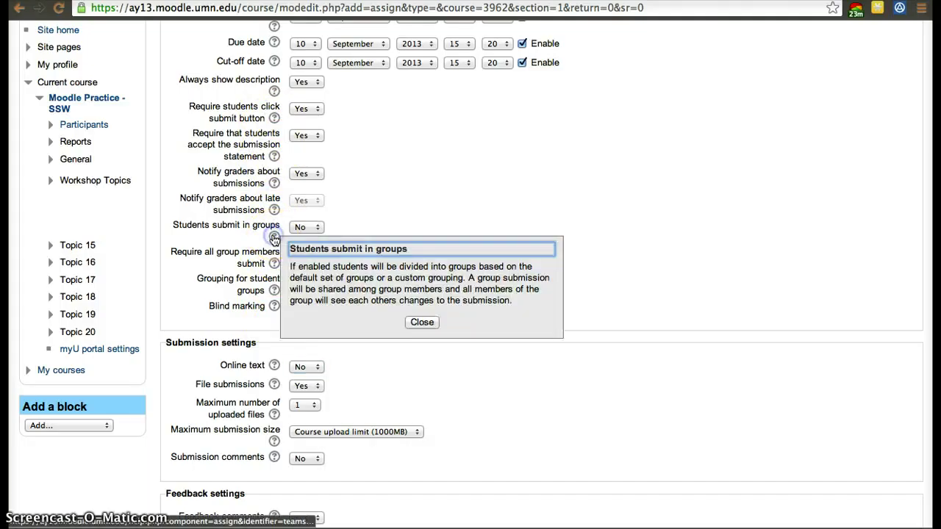
pyautogui.click(421, 321)
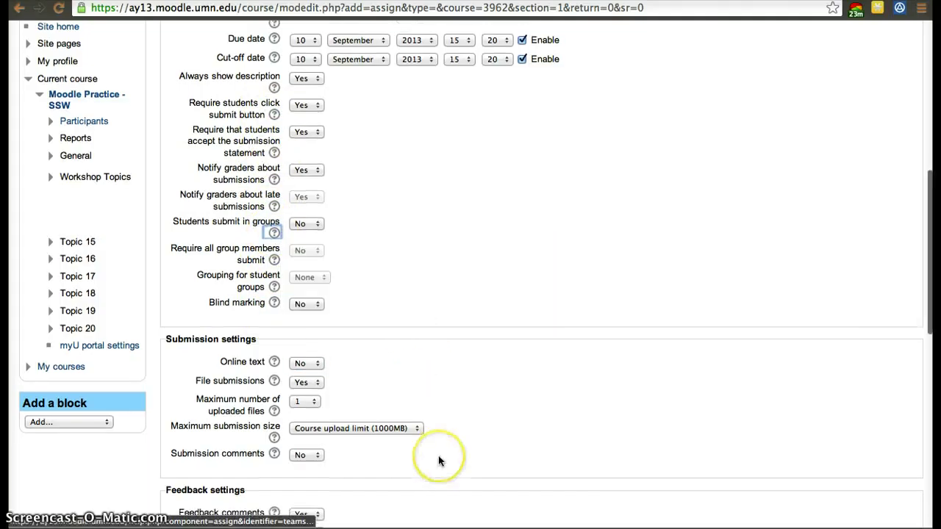
# Review the available maximum submission sizes in the submission settings.
pyautogui.scroll(-3, 439, 458)
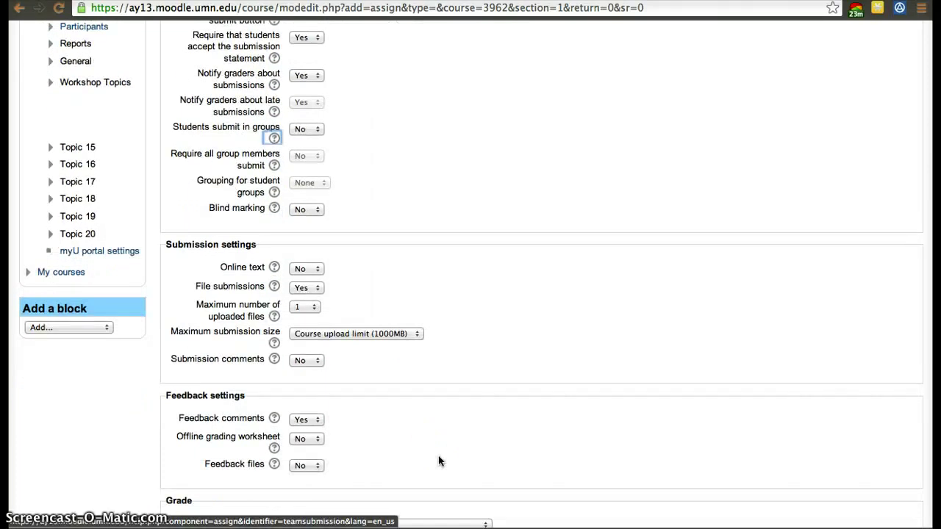
pyautogui.scroll(-2, 439, 461)
pyautogui.click(348, 286)
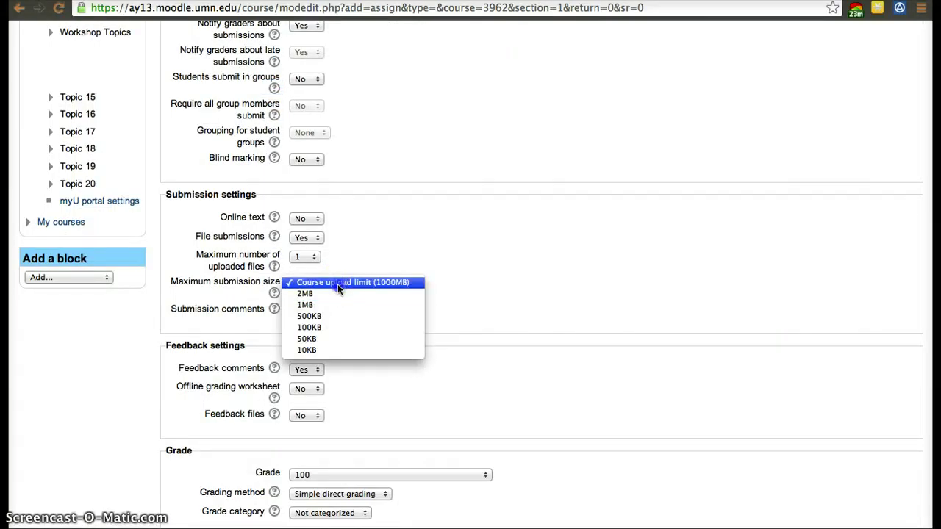
pyautogui.click(337, 283)
pyautogui.click(351, 284)
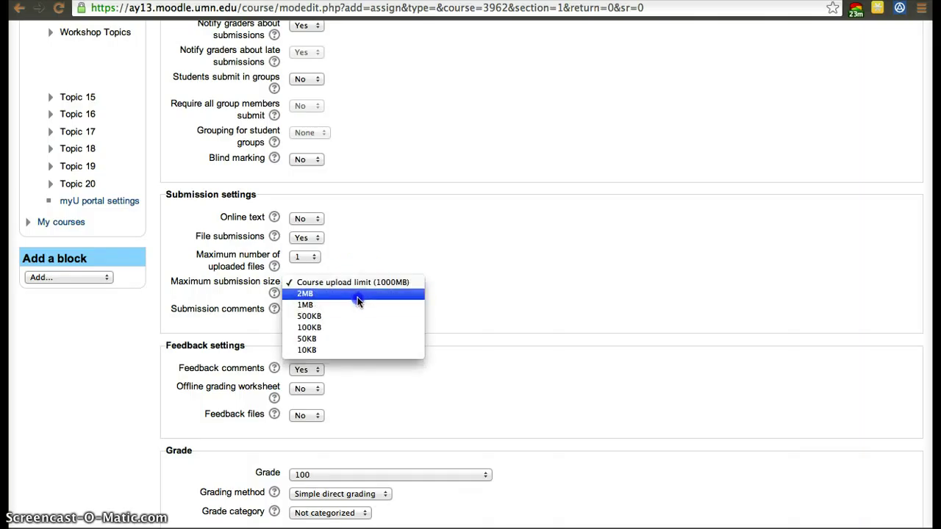
pyautogui.click(477, 449)
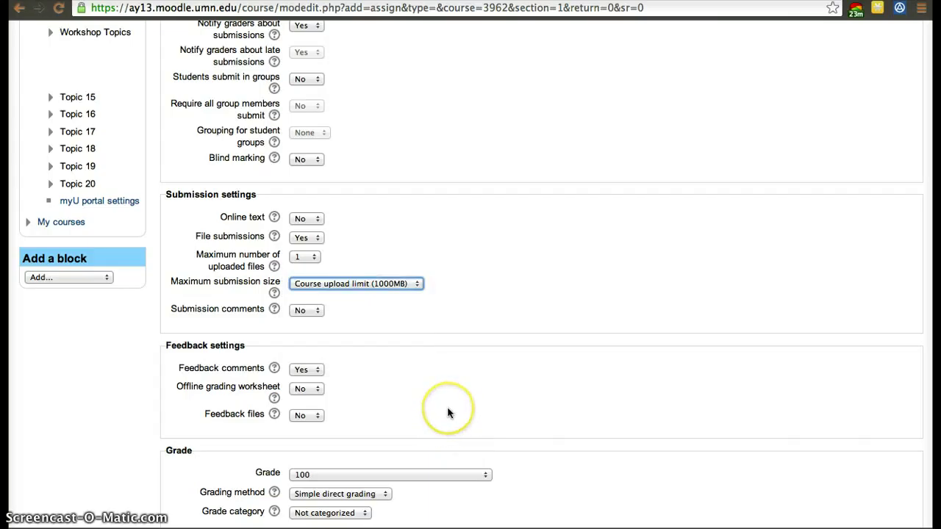
# Save the assignment and display its page.
pyautogui.scroll(-5, 448, 413)
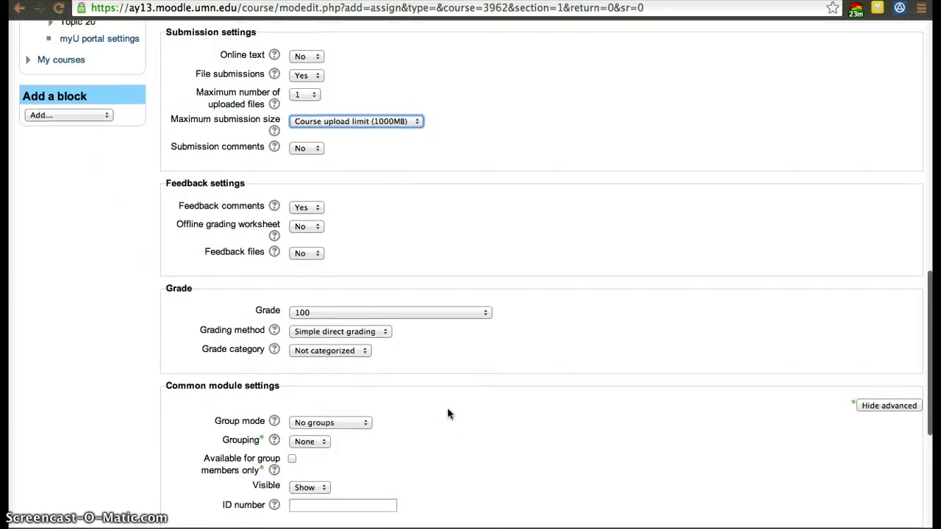
pyautogui.scroll(-8, 448, 413)
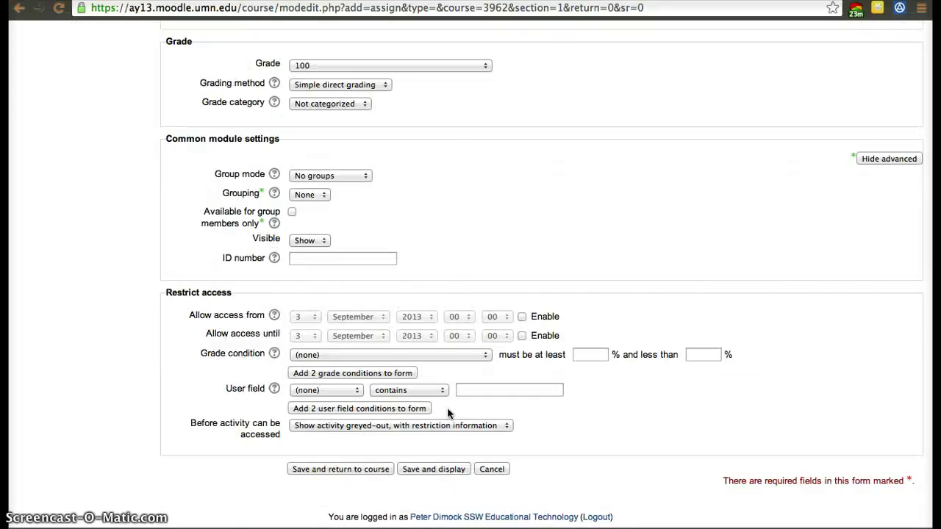
pyautogui.click(419, 474)
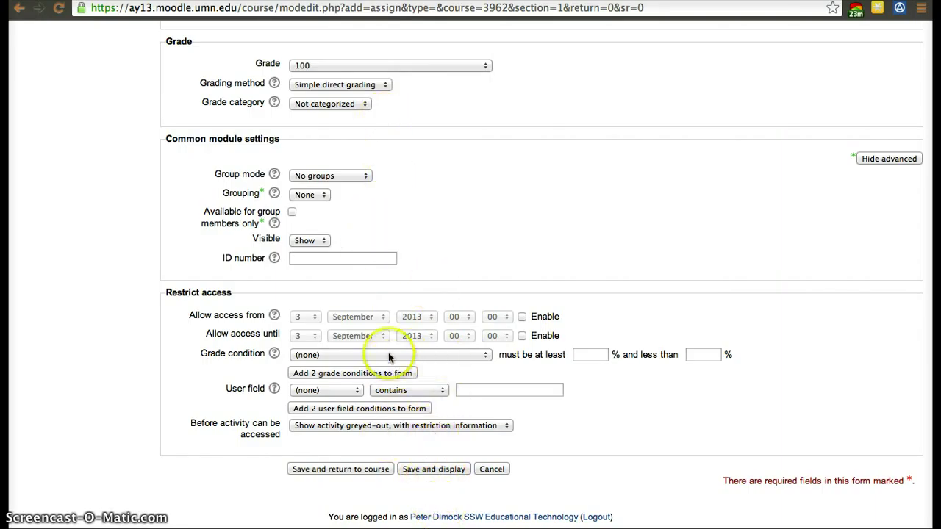
pyautogui.click(437, 472)
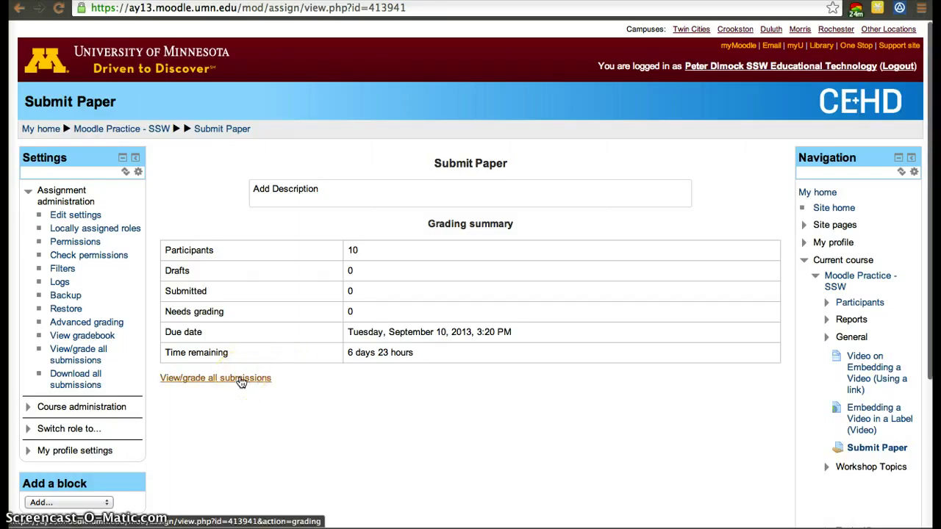
# Switch the role to Student to view the Submit Paper assignment as a student.
pyautogui.scroll(-3, 108, 392)
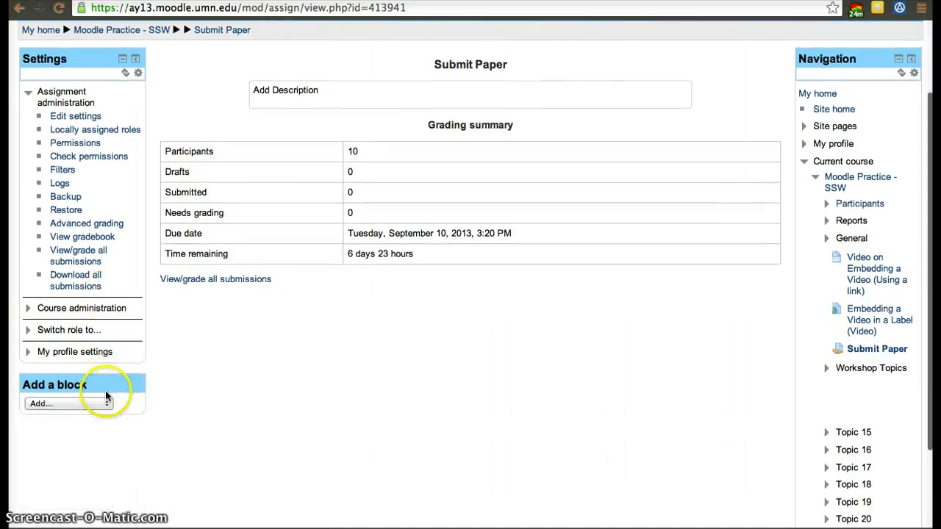
pyautogui.click(29, 330)
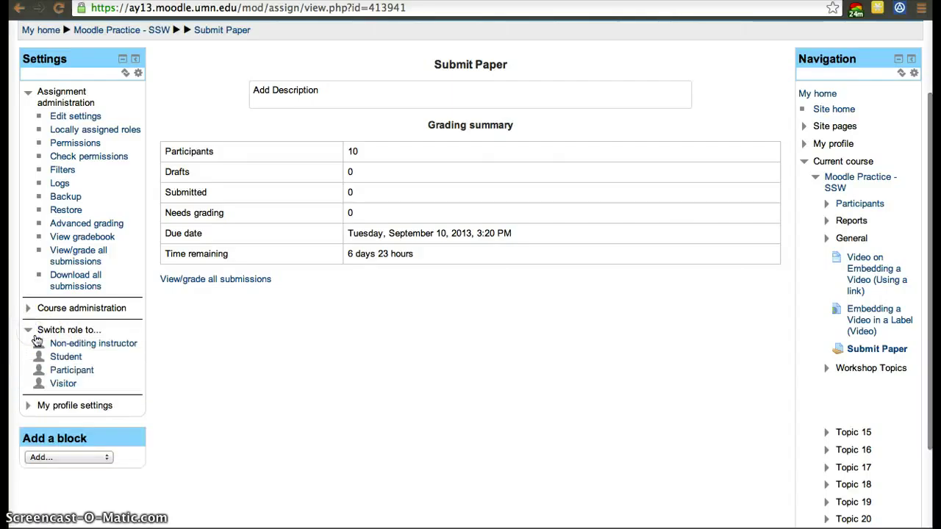
pyautogui.click(67, 358)
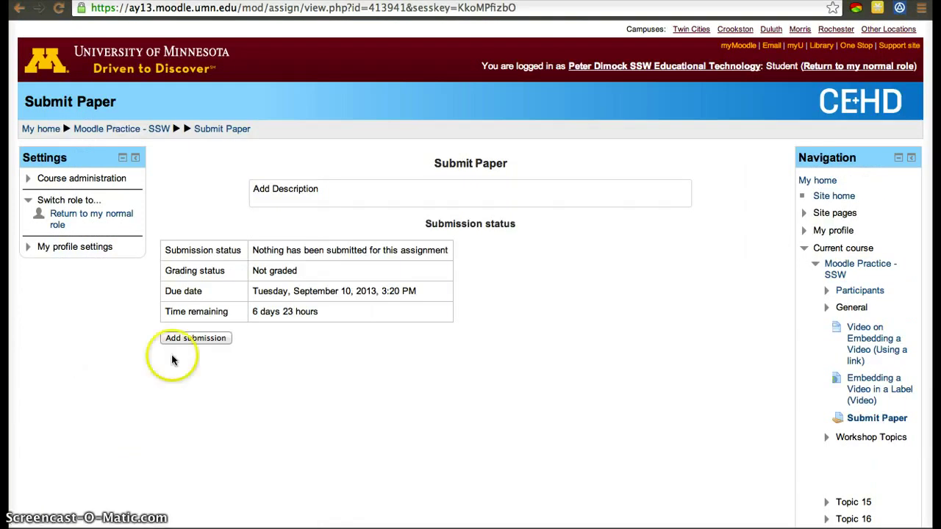
# Add a submission to the assignment with the Word document from the desktop as its file, and save the changes.
pyautogui.click(196, 337)
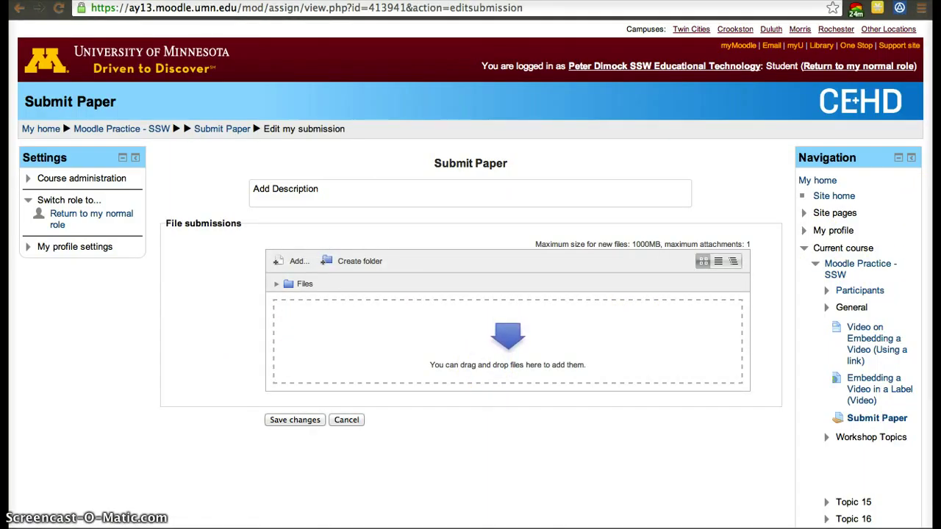
pyautogui.moveTo(940, 328); pyautogui.dragTo(555, 323)
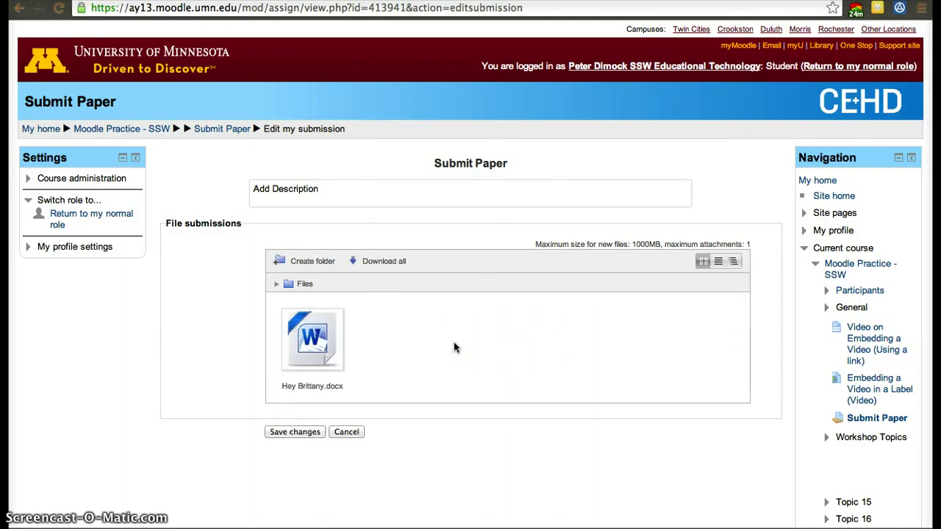
pyautogui.click(294, 433)
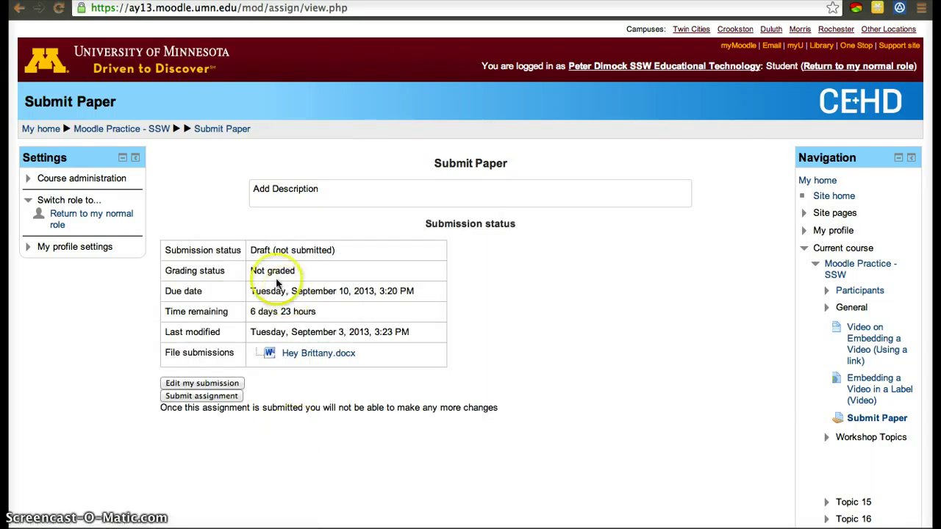
# Submit the drafted assignment for grading, accepting the statement that it is the student's own work.
pyautogui.click(199, 396)
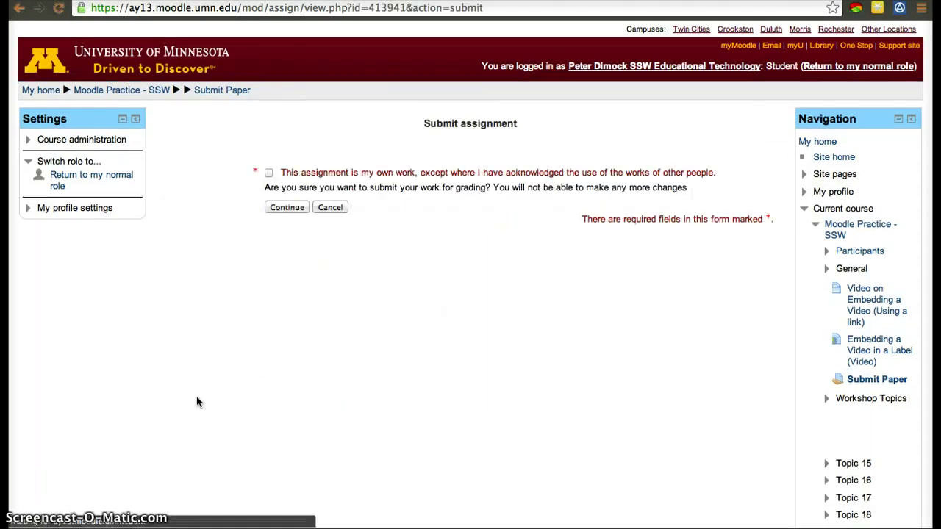
pyautogui.click(269, 173)
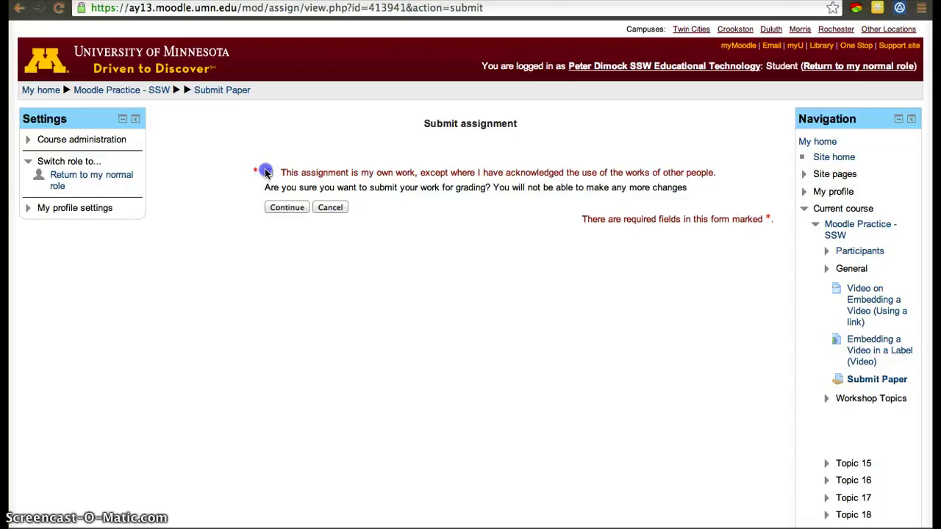
pyautogui.click(294, 208)
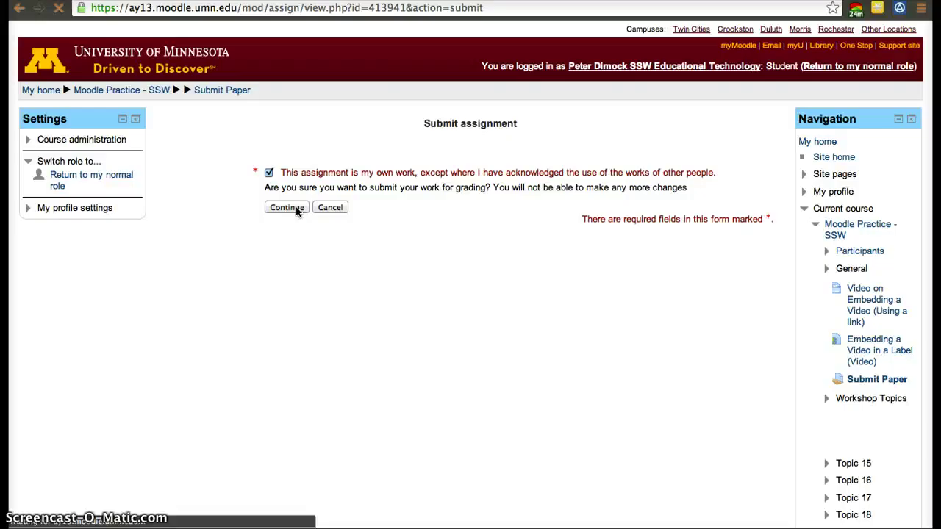
pyautogui.moveTo(296, 211); pyautogui.dragTo(459, 350)
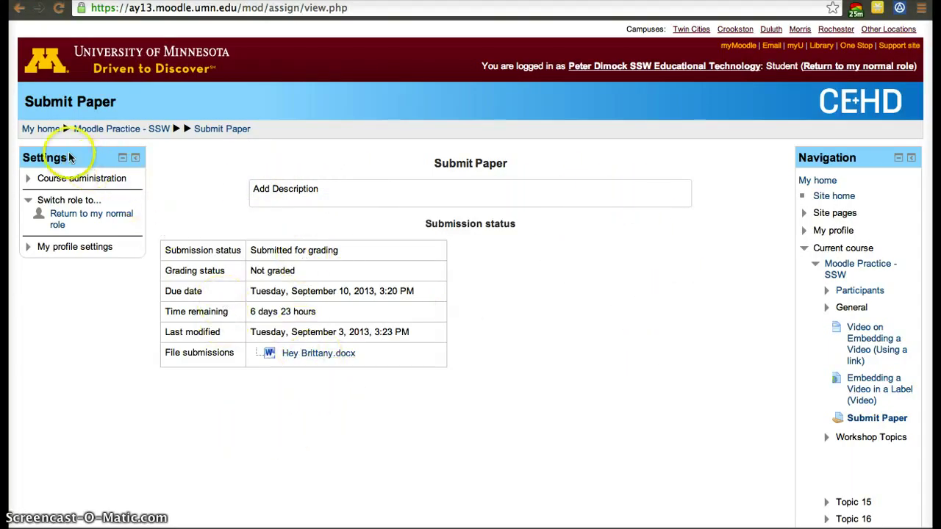
# Leave the assignment and go to the My home page.
pyautogui.click(44, 130)
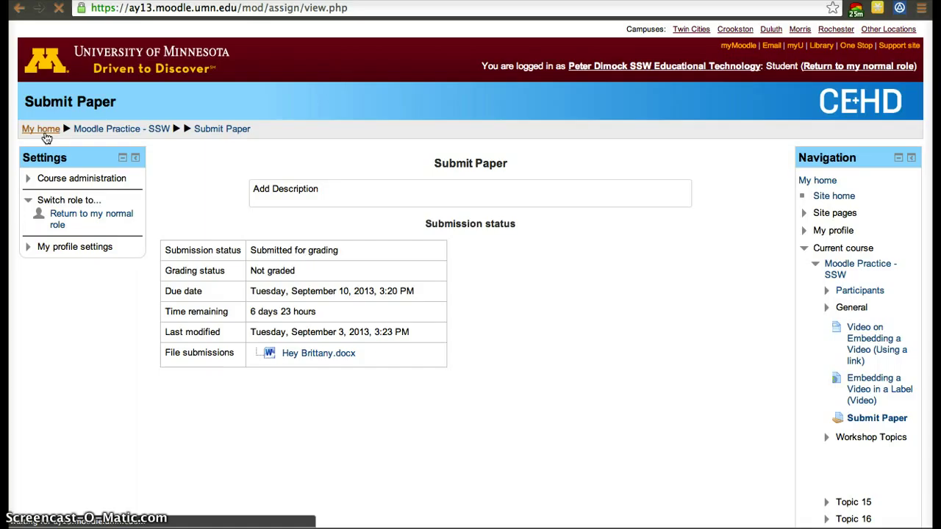